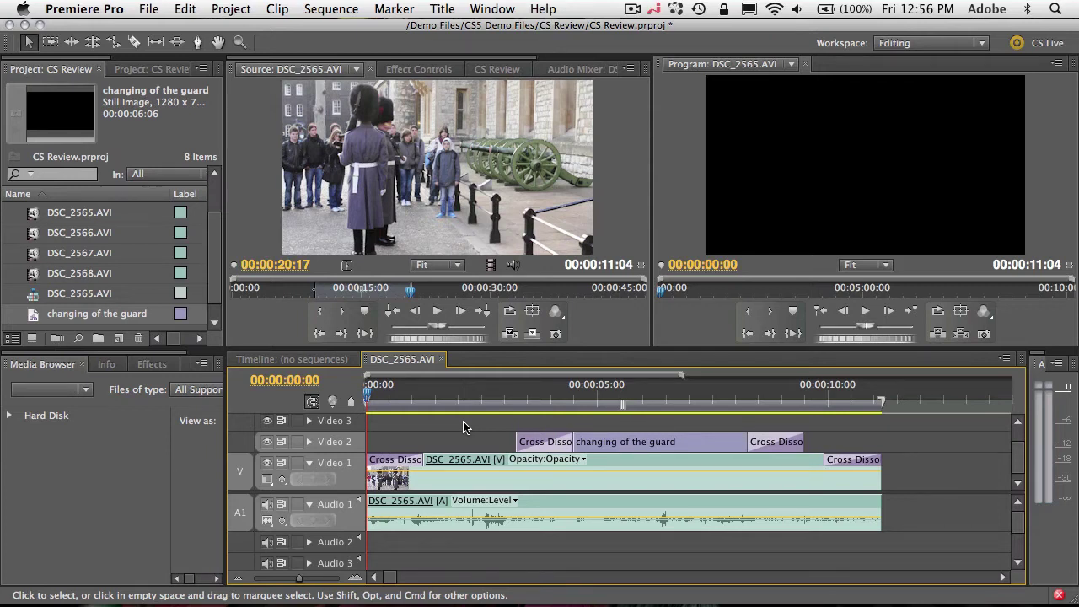
- Play through the guard sequence, then park the playhead at 00:00:00:12
key("space")
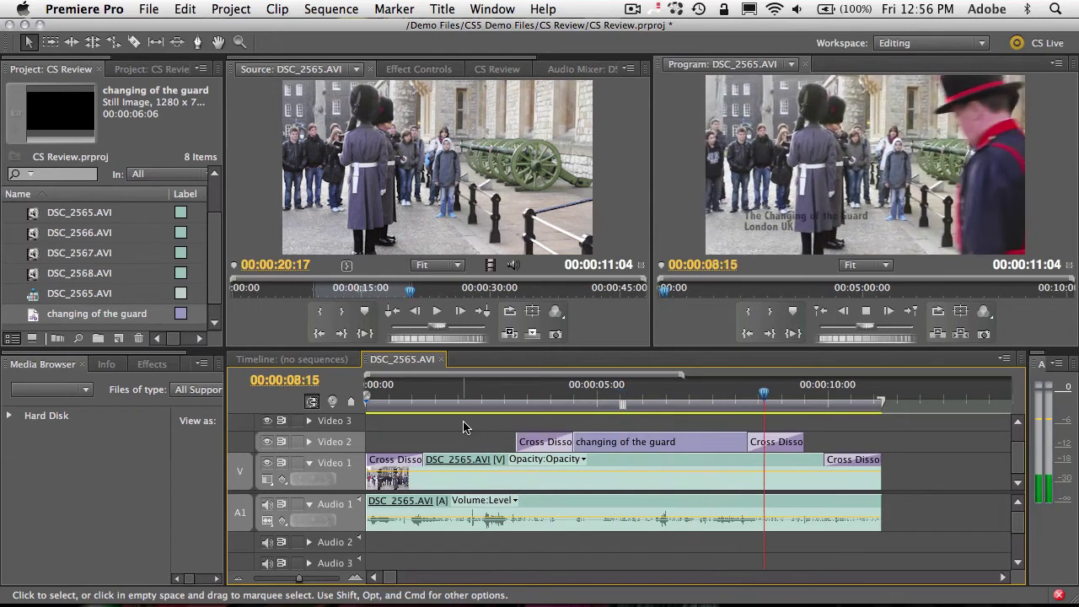
key("space")
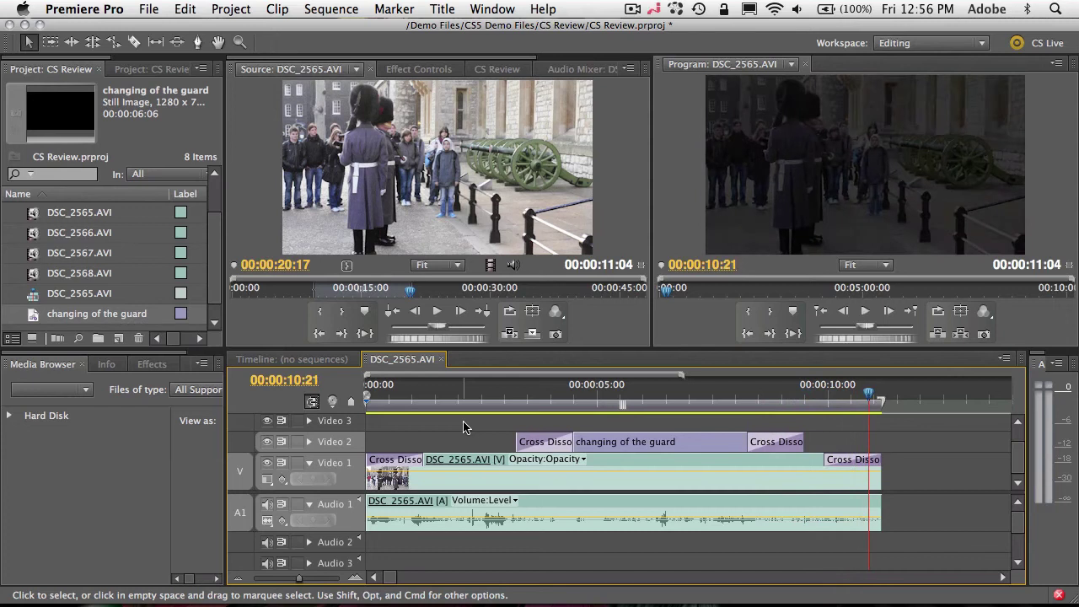
left_click(379, 408)
left_click_drag(379, 394, 365, 397)
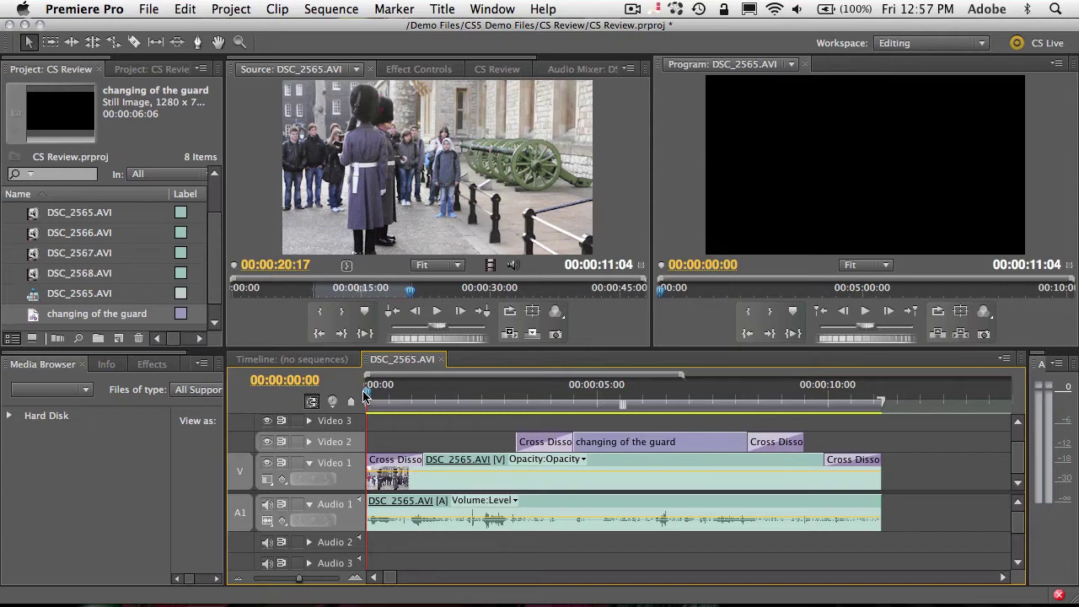
left_click_drag(368, 397, 390, 397)
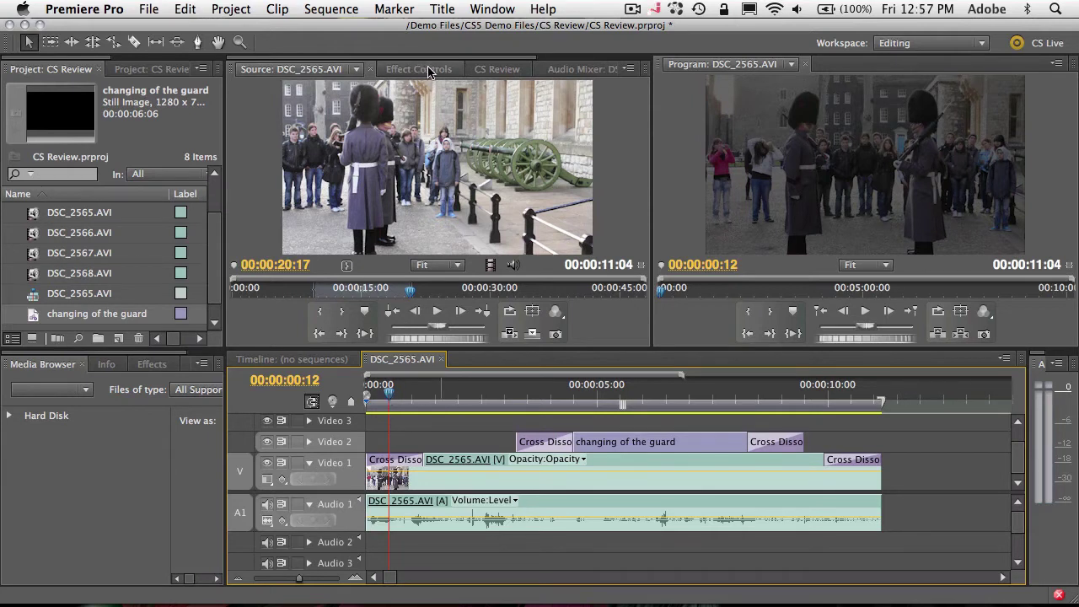
- Create a CS Review named 'Changing of the guard' with the active sequence added
left_click(509, 70)
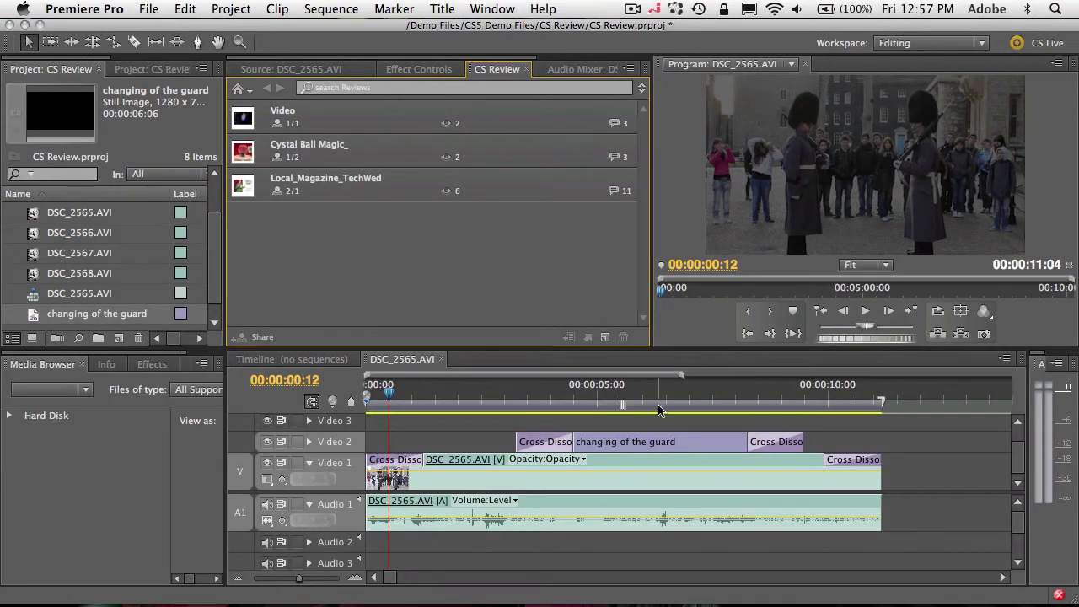
mouse_move(655, 407)
left_click(603, 339)
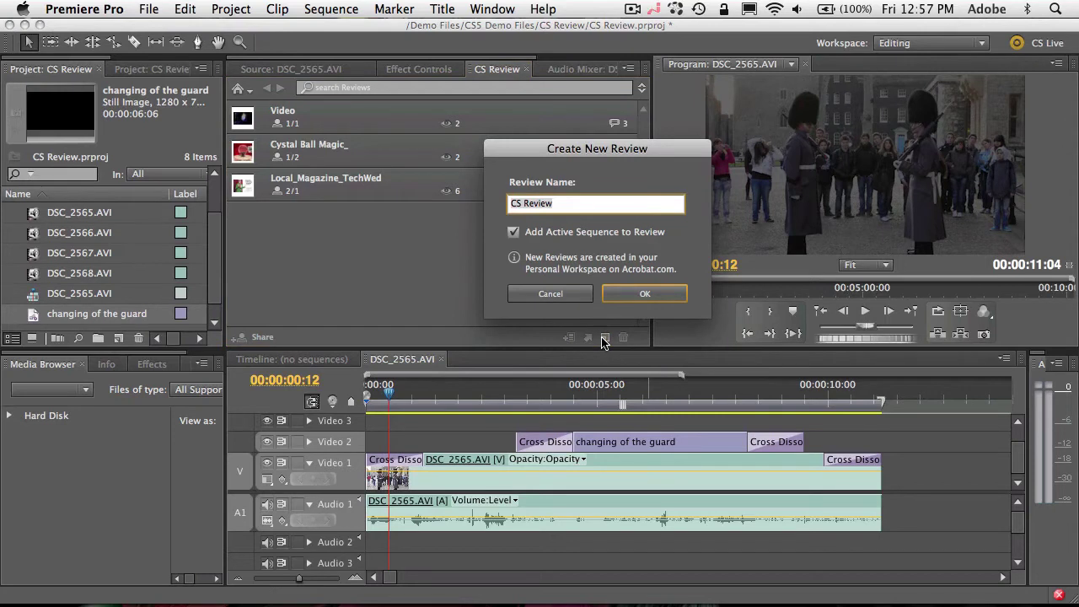
type("Changing fo the")
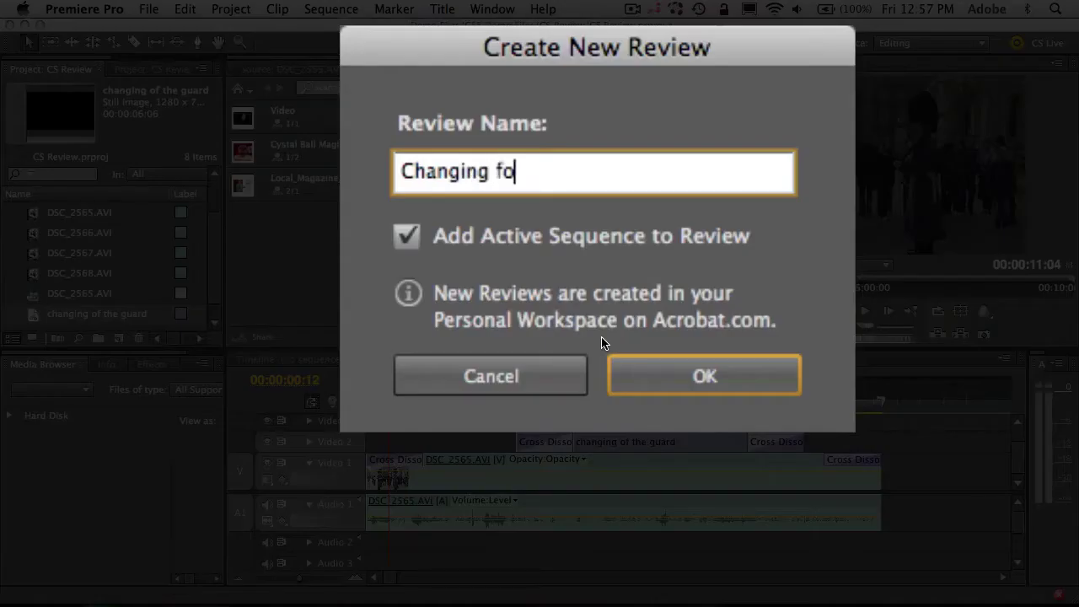
key("BackSpace")
key("BackSpace")
key("BackSpace")
key("BackSpace")
key("BackSpace")
key("BackSpace")
type("of the guard")
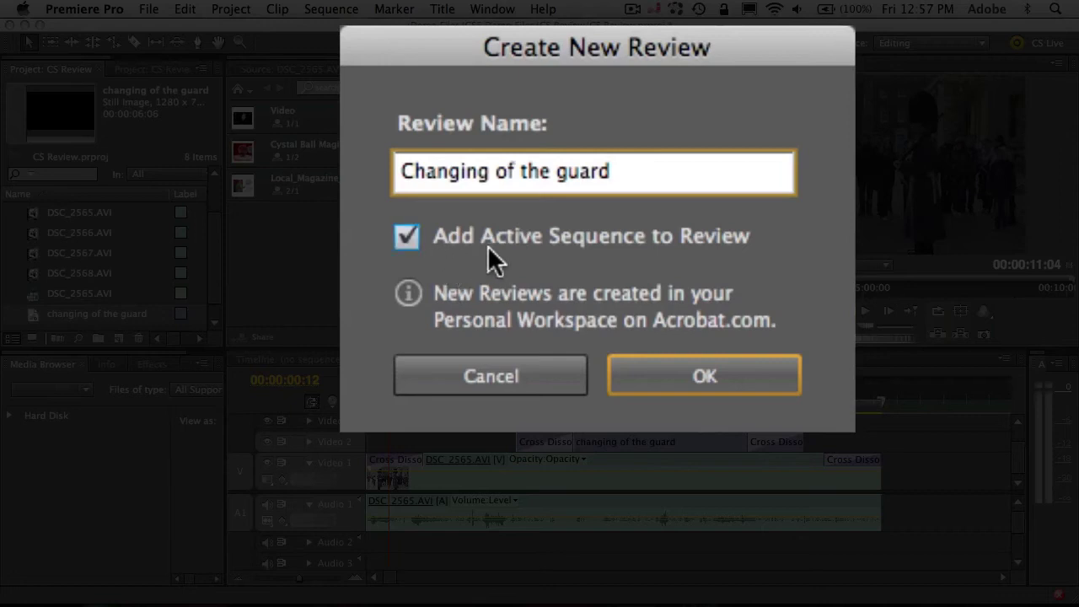
left_click(737, 372)
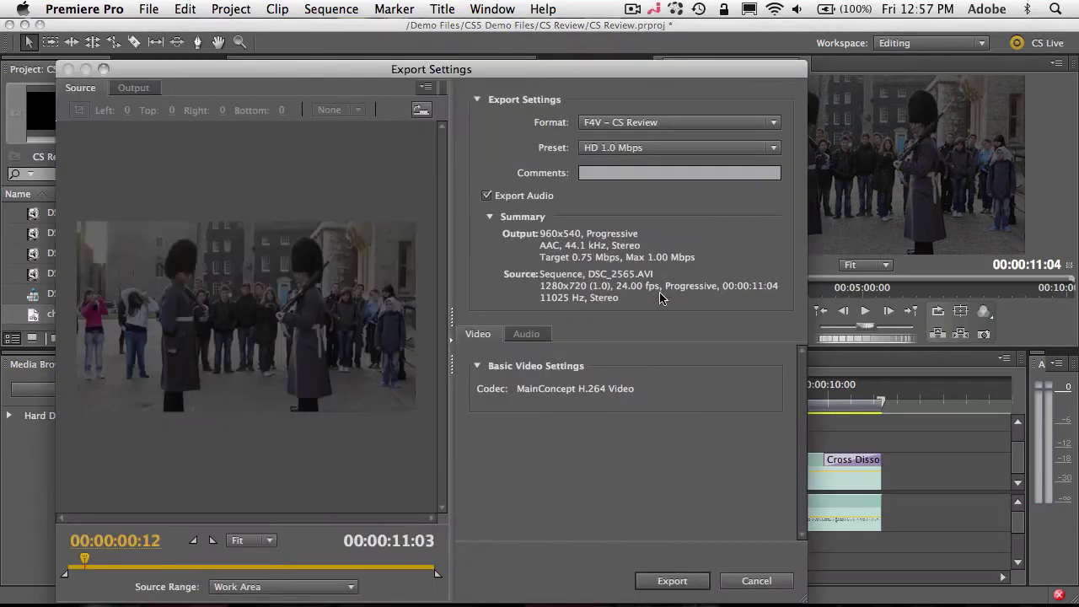
- Export the sequence as F4V – CS Review with the HD 1.0 Mbps preset
left_click_drag(658, 74, 724, 43)
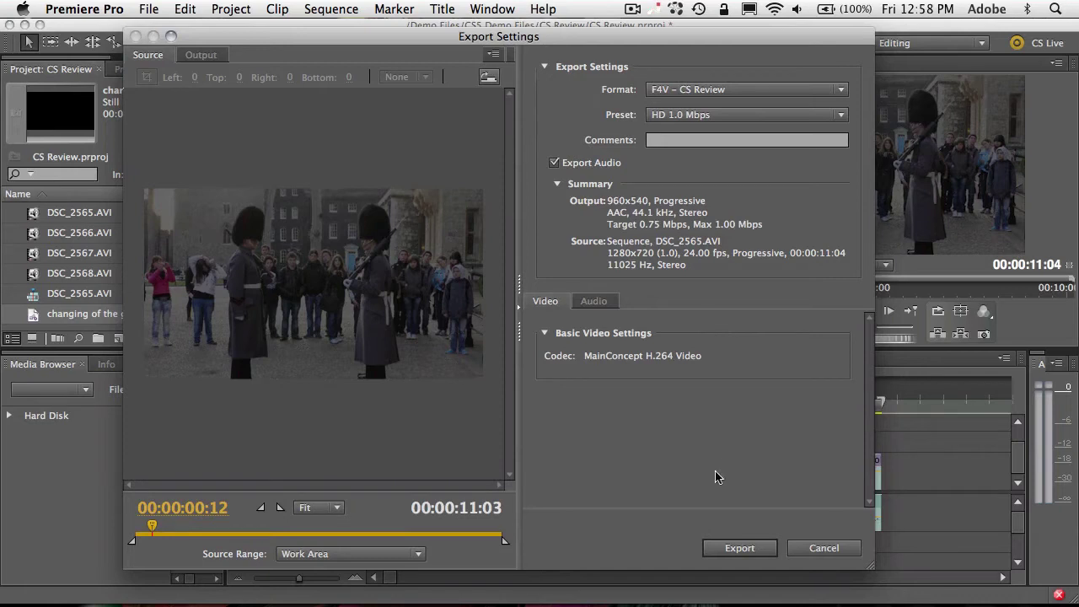
left_click(739, 550)
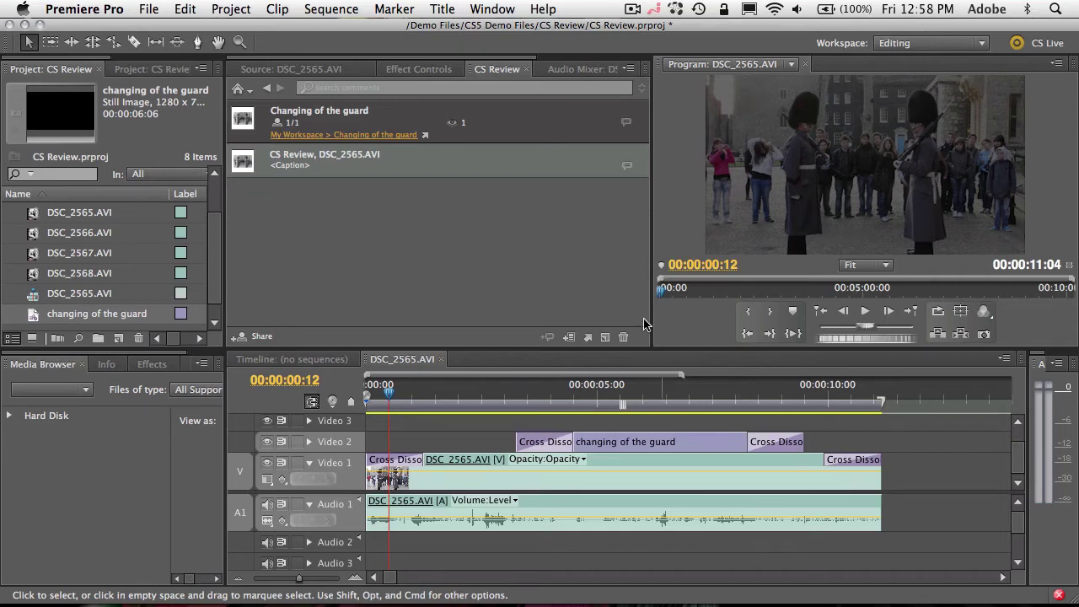
- Open the My Workspace 'Changing of the guard' review on Acrobat.com in Safari
left_click(404, 142)
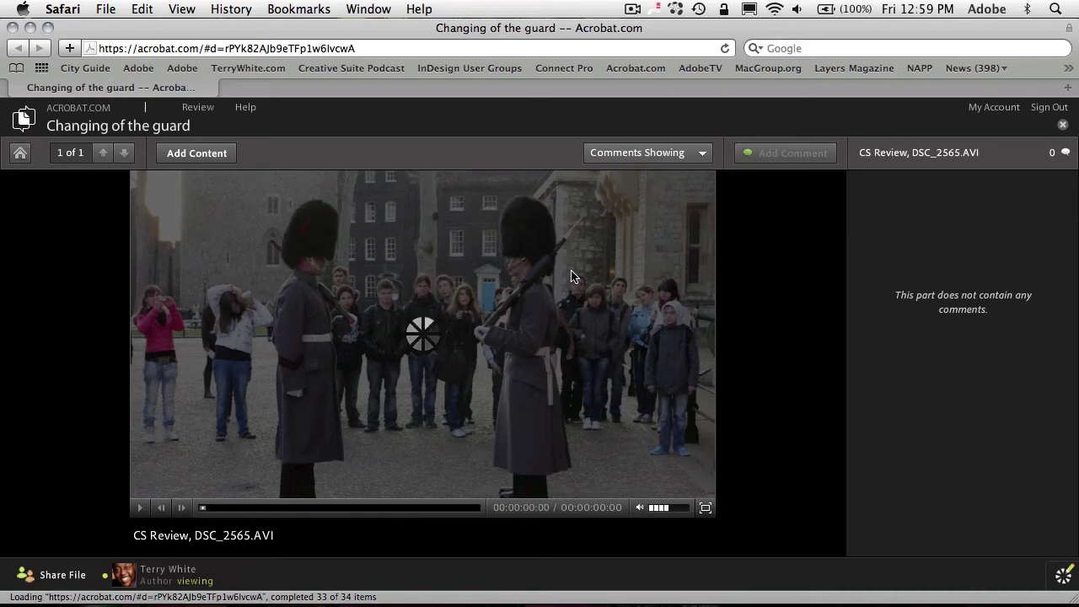
left_click(57, 581)
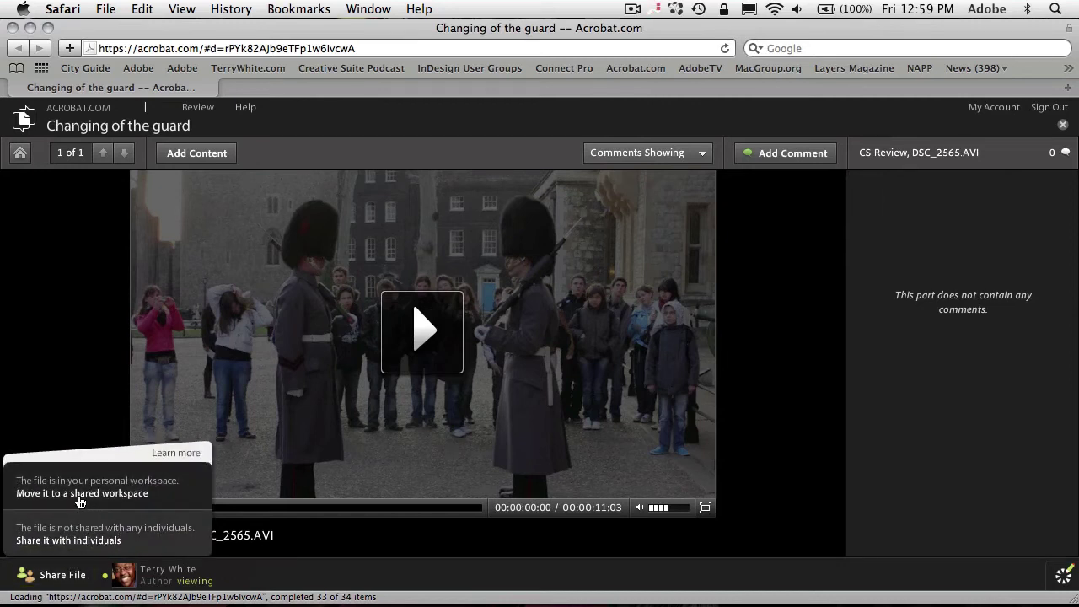
left_click(90, 542)
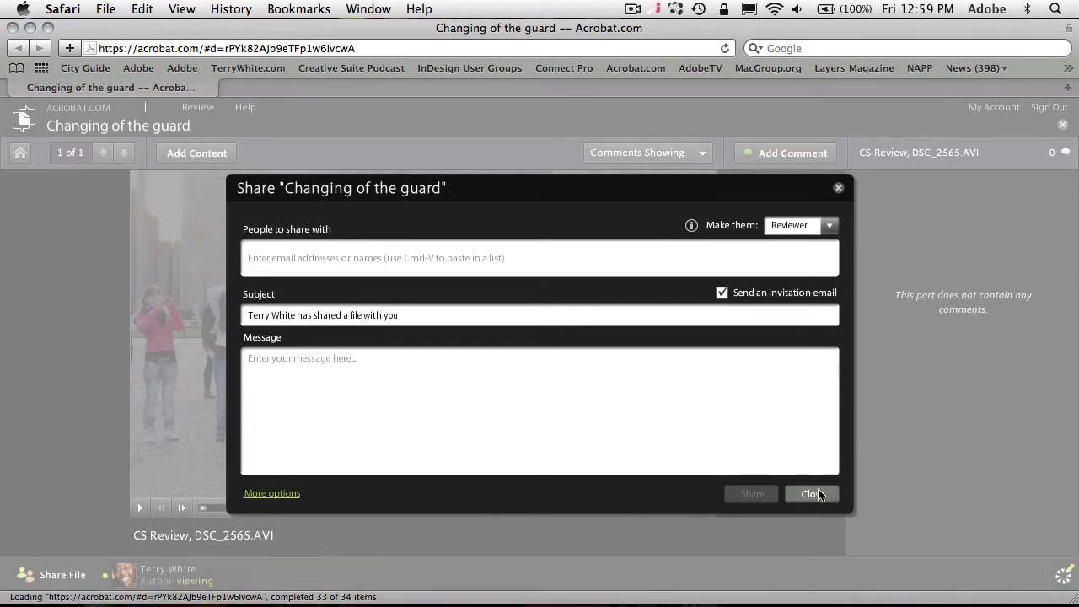
left_click(838, 188)
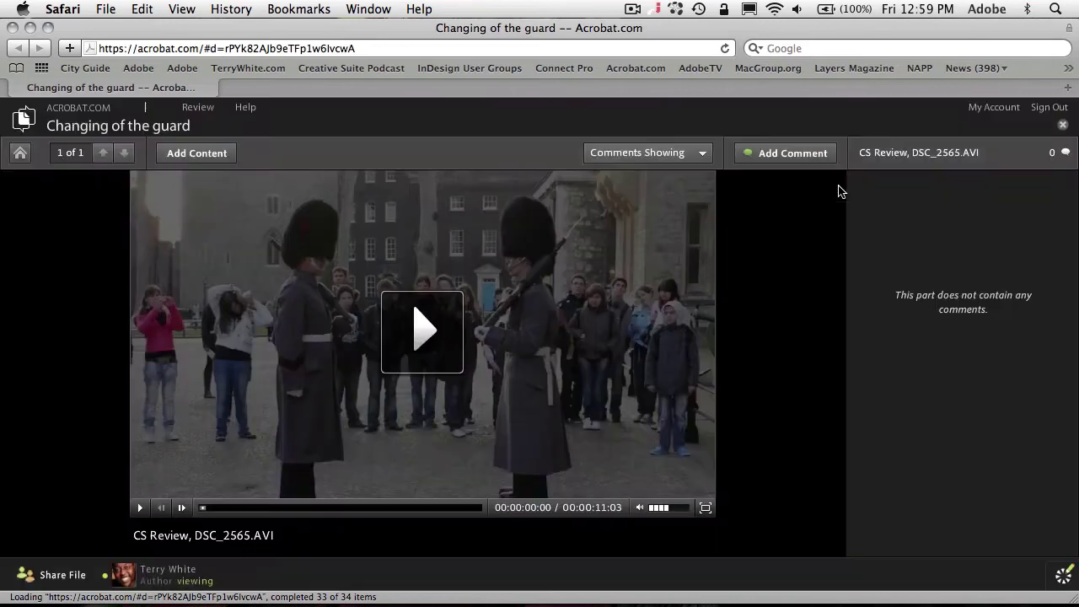
left_click(59, 580)
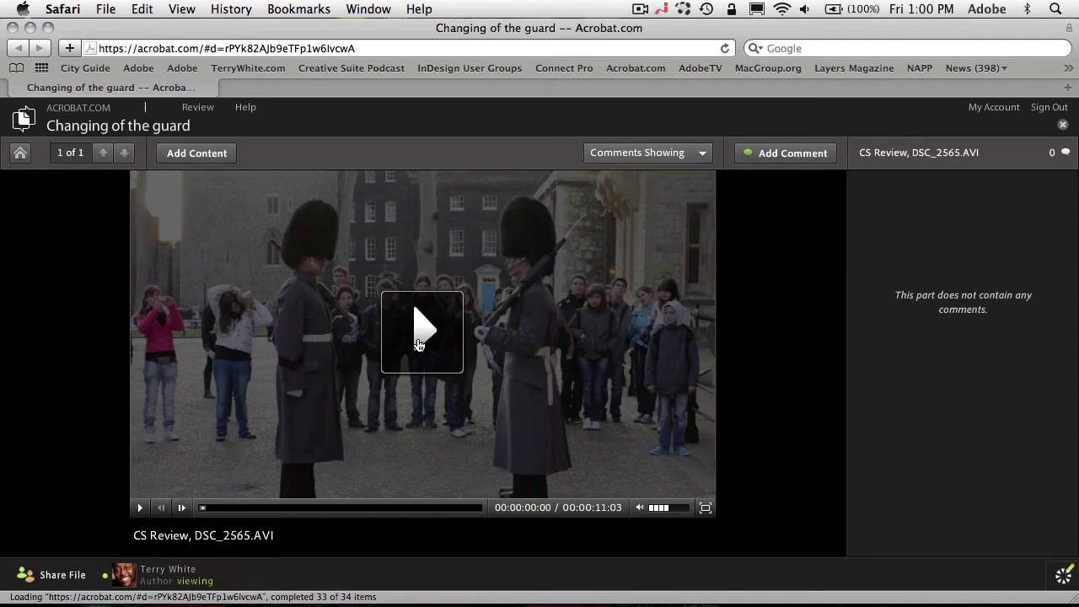
left_click(418, 344)
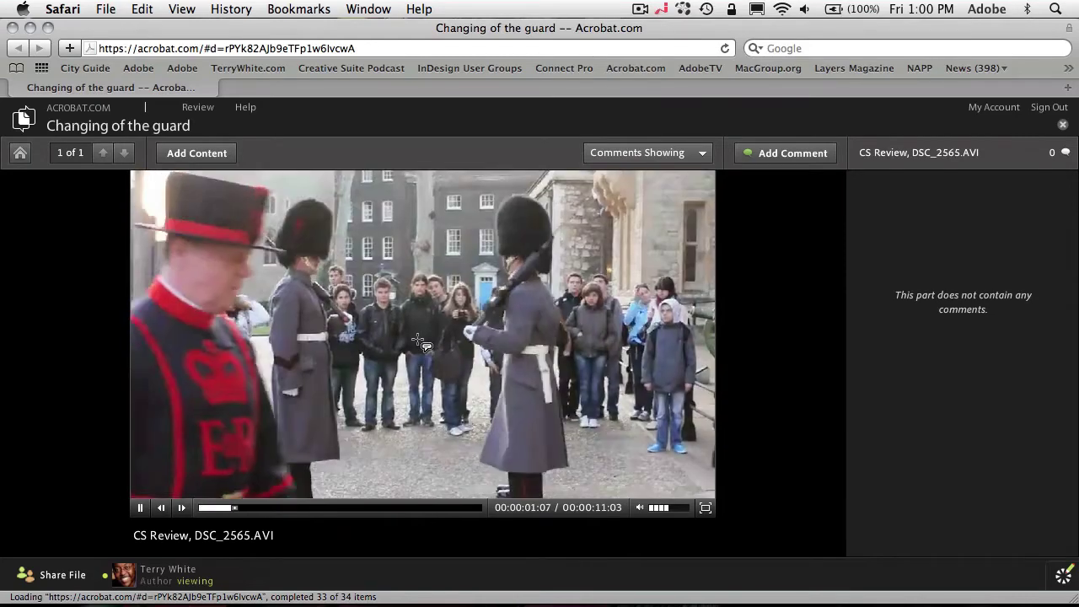
- Comment 'Do we have a shot where this guy isn't walking through it' at 00:00:02:01, then box the 00:00:04:17 title
left_click(144, 509)
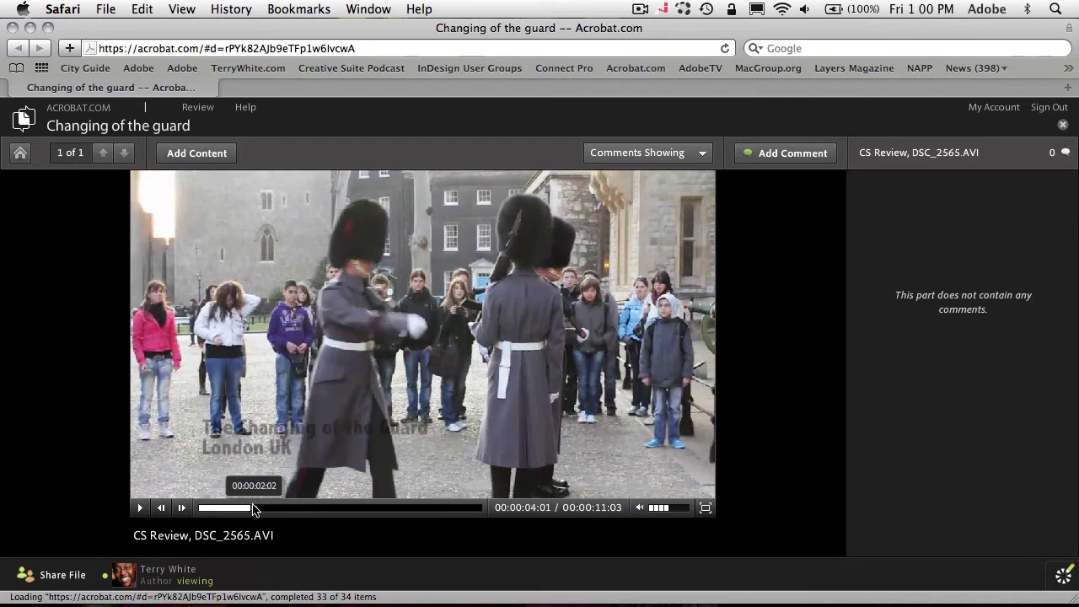
left_click(252, 508)
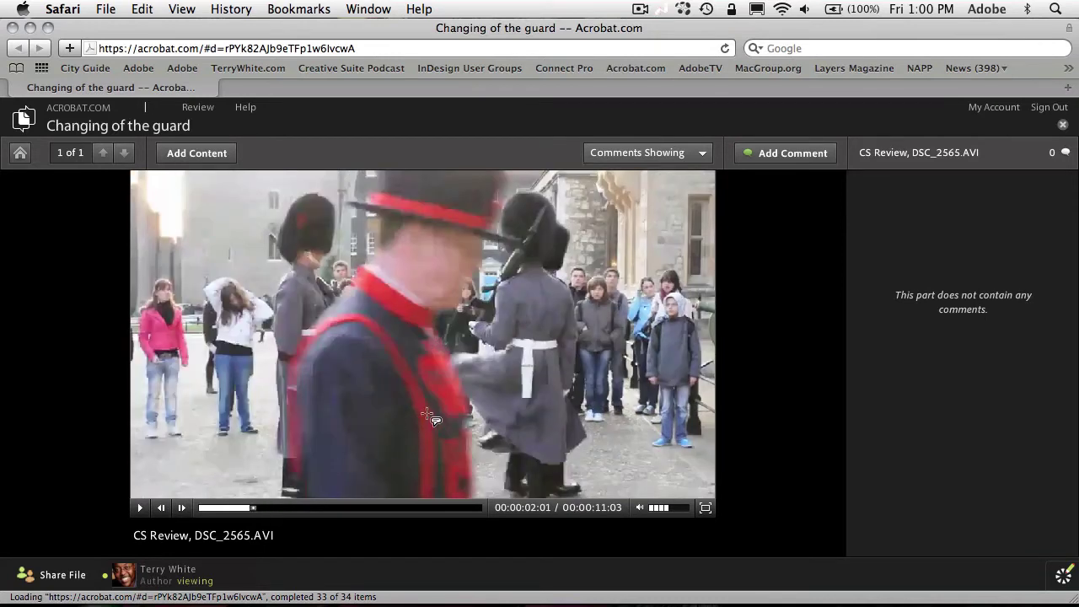
left_click(430, 357)
type("Do we have a shot where this guy isn't walk")
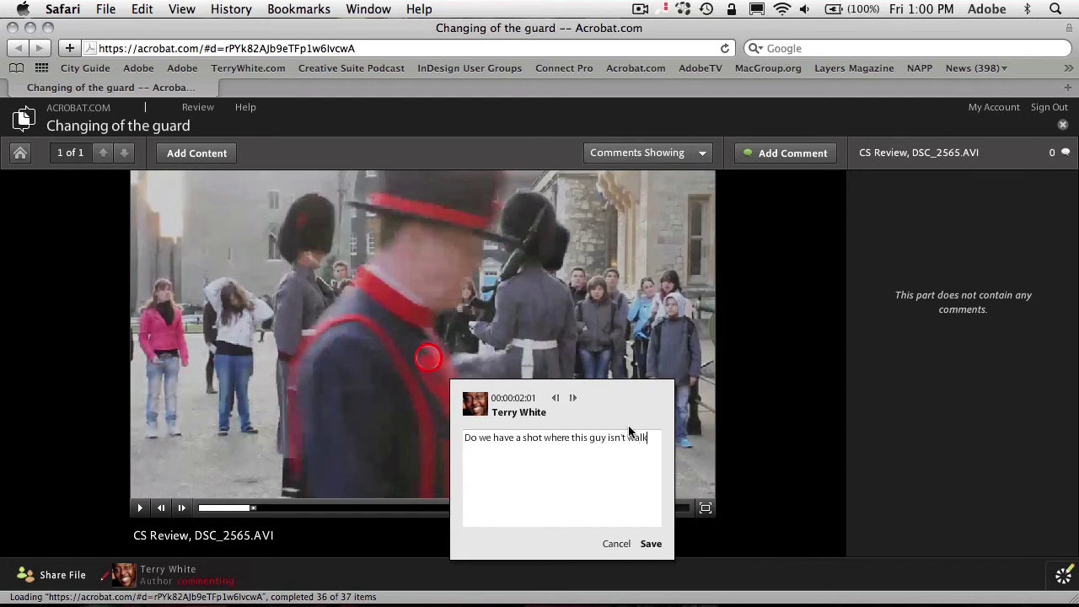
type("ing through it")
left_click(651, 544)
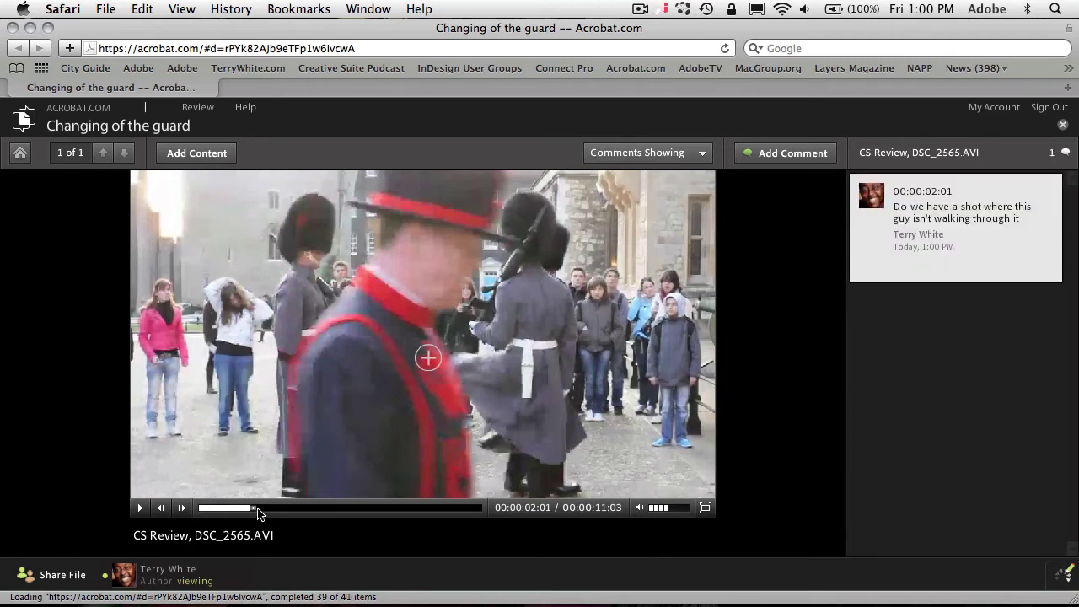
left_click_drag(255, 509, 319, 512)
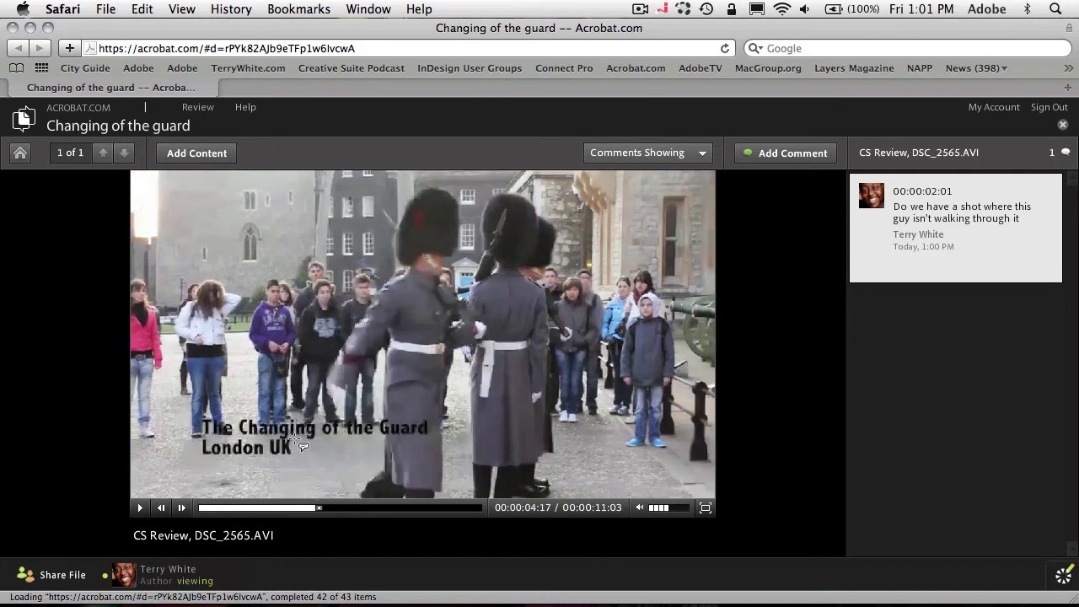
left_click_drag(189, 410, 447, 461)
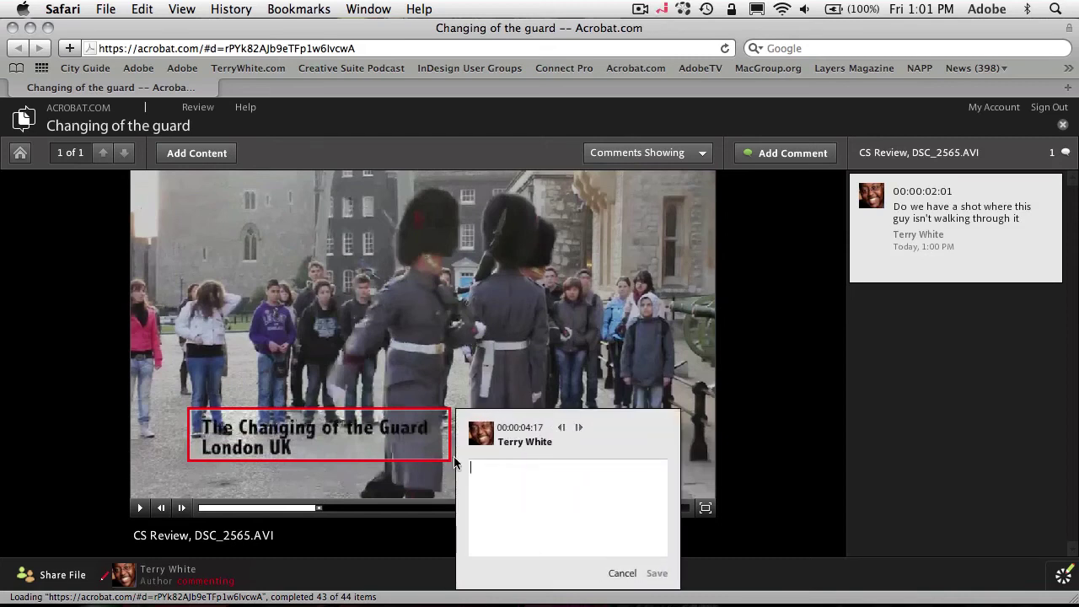
- Save the title comment 'Would love to see this title on a color strip or background'
type("Would love to see this title on a color strip")
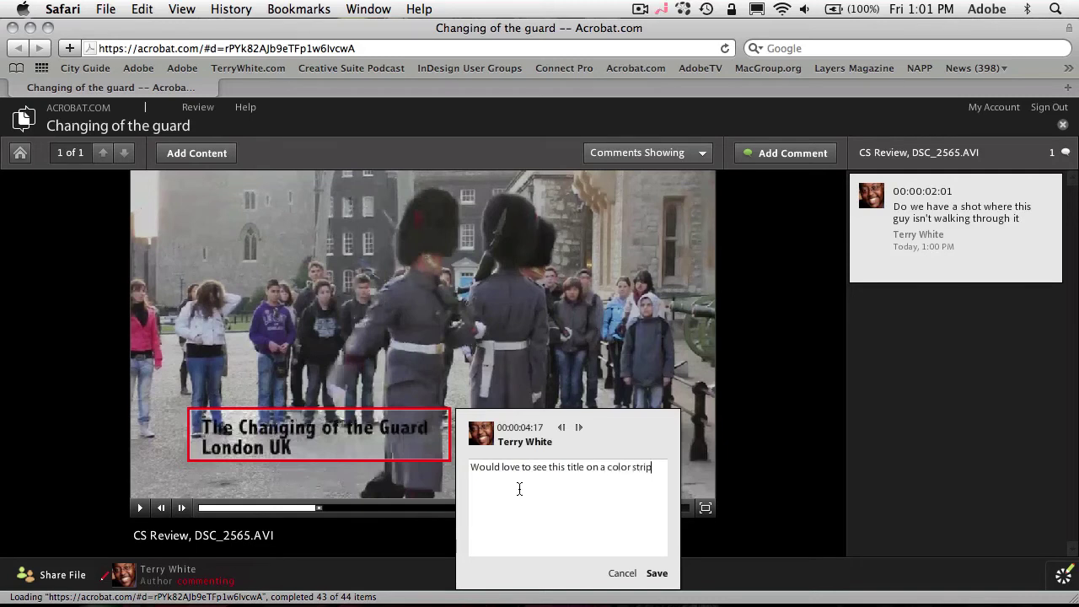
type(" or background")
left_click(657, 574)
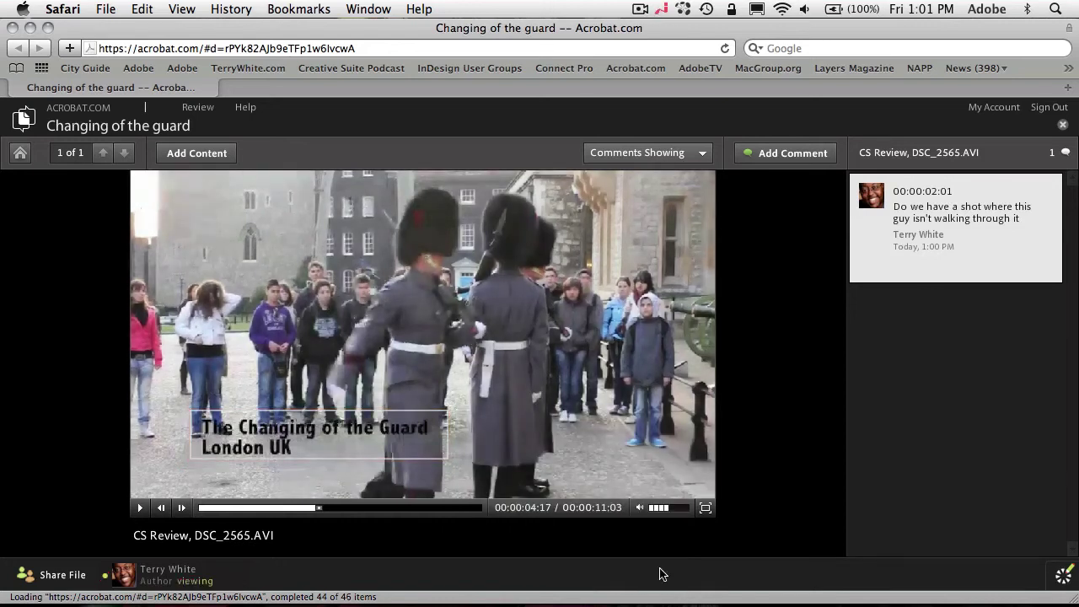
left_click(365, 509)
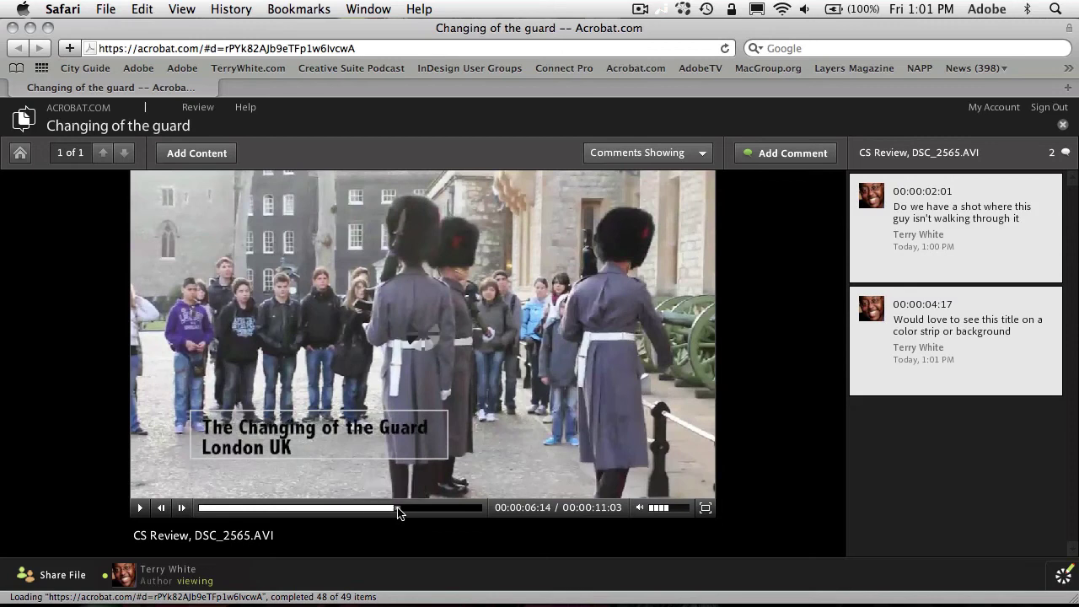
- Pin a 00:00:07:21 comment on the building asking to increase contrast or color correct
left_click(397, 509)
left_click(901, 305)
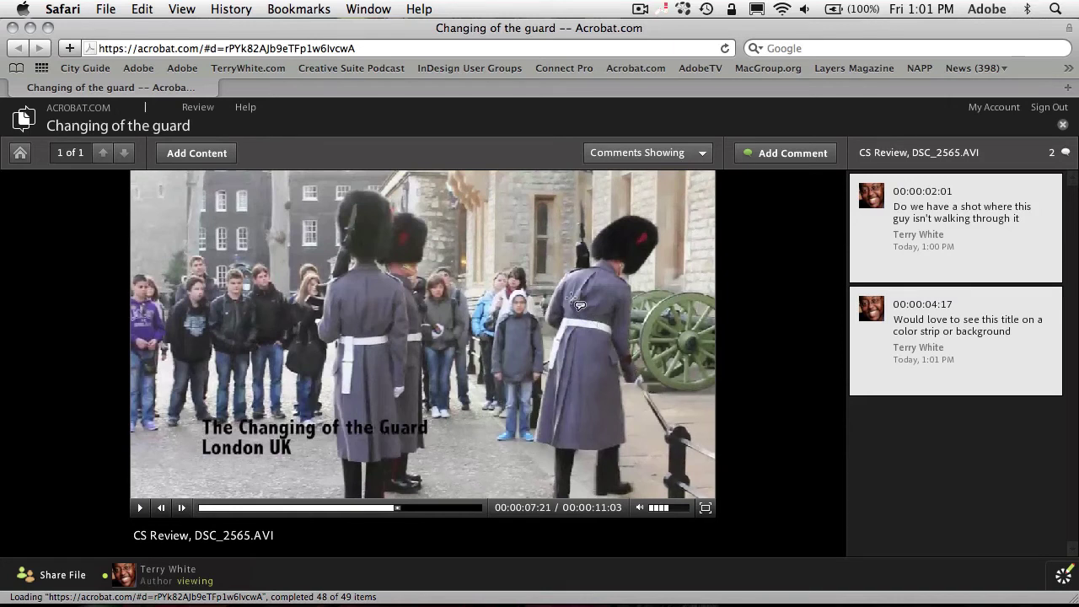
left_click(502, 209)
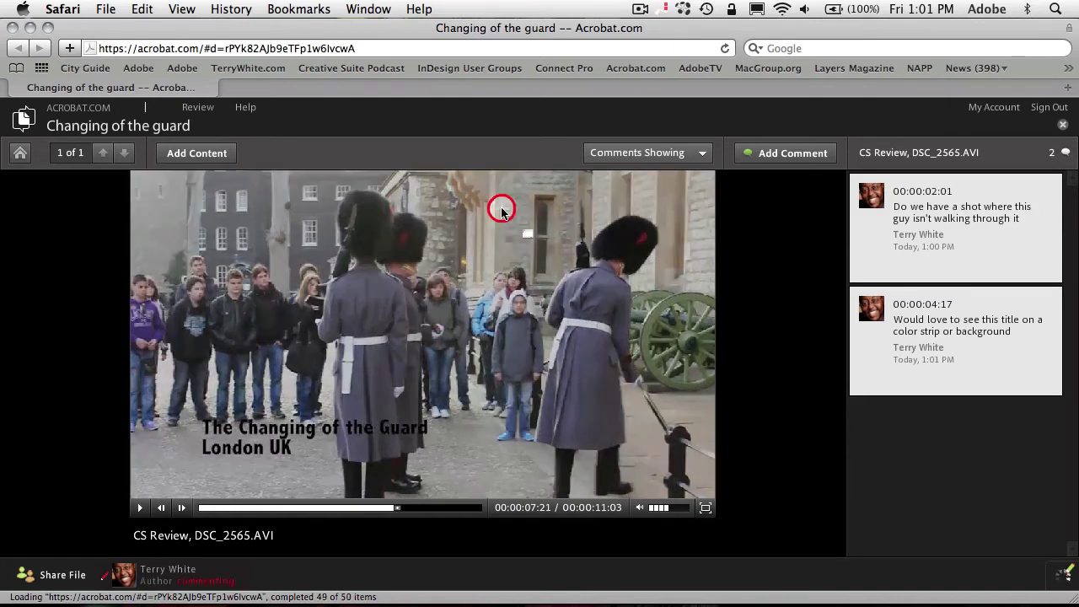
type("Let's increase the co")
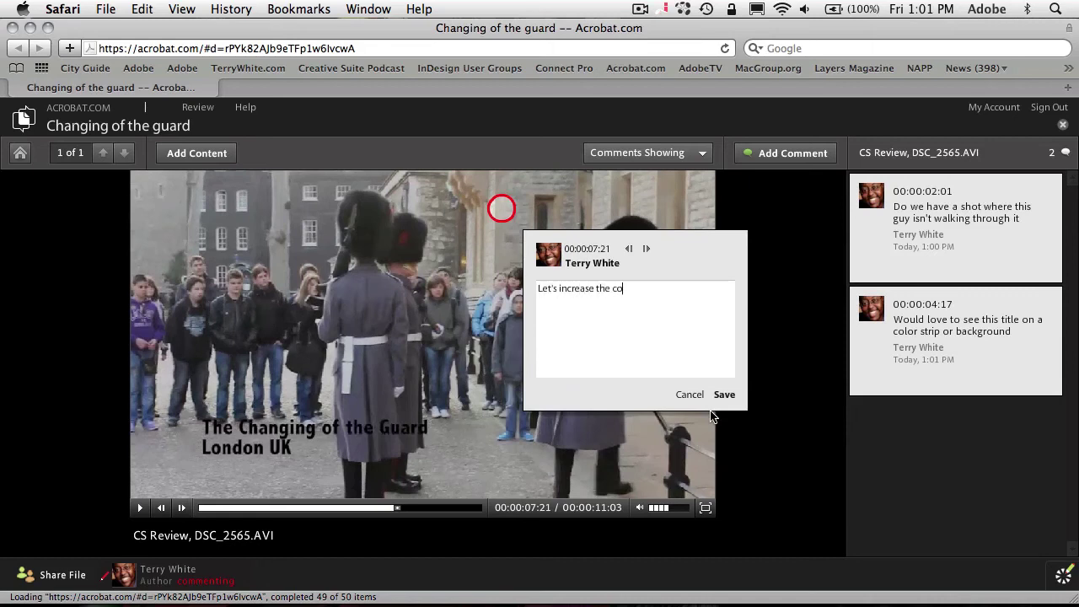
type("ntrast or color correct")
left_click(723, 396)
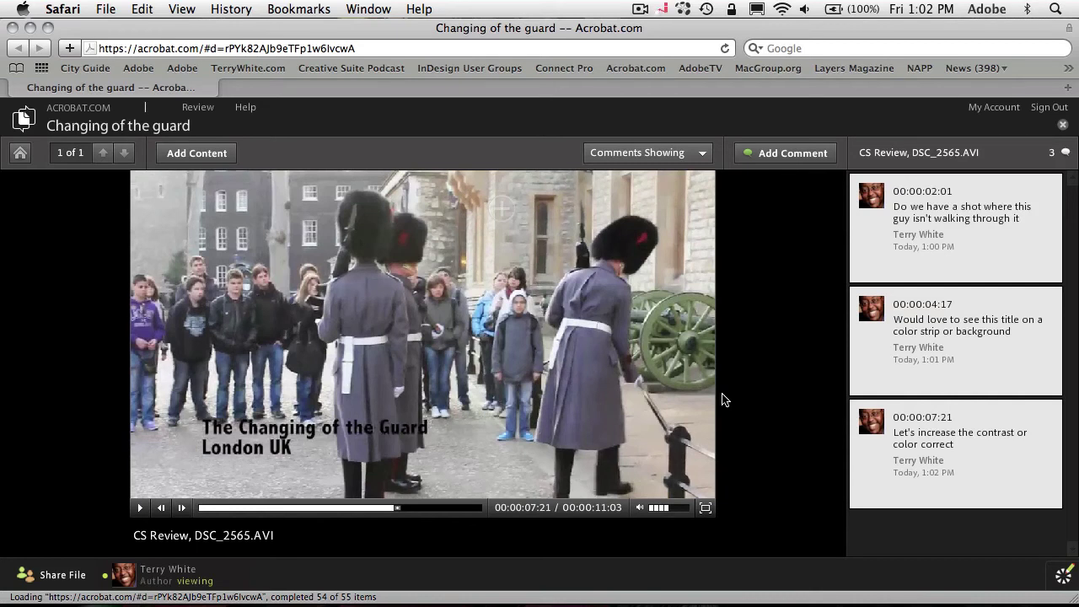
key("super+Tab")
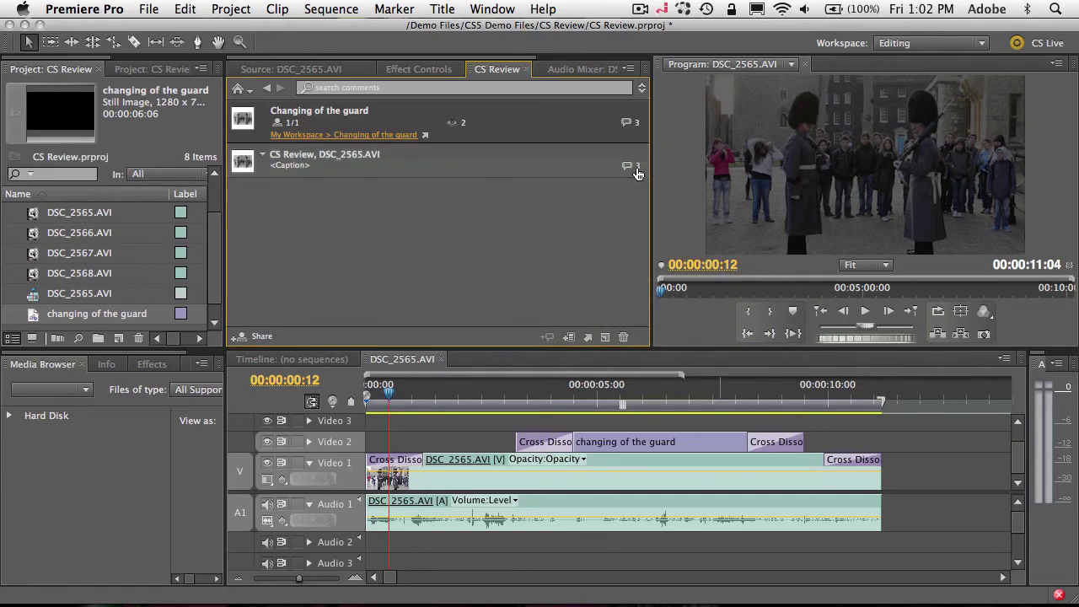
- List the DSC_2565.AVI review comments and jump the playhead to the 00:00:02:01 comment
left_click(637, 172)
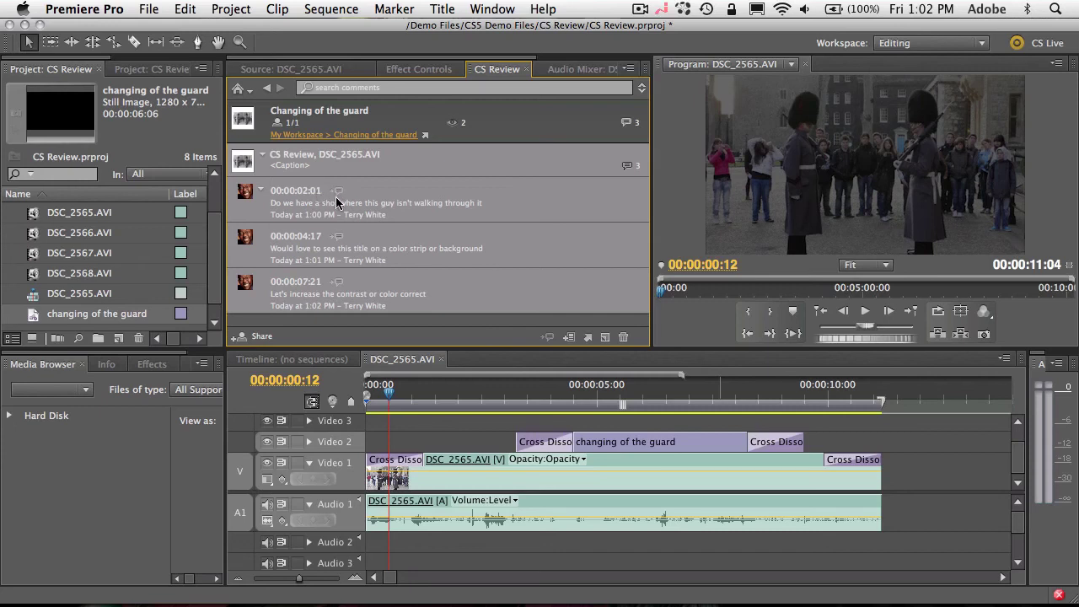
left_click(310, 196)
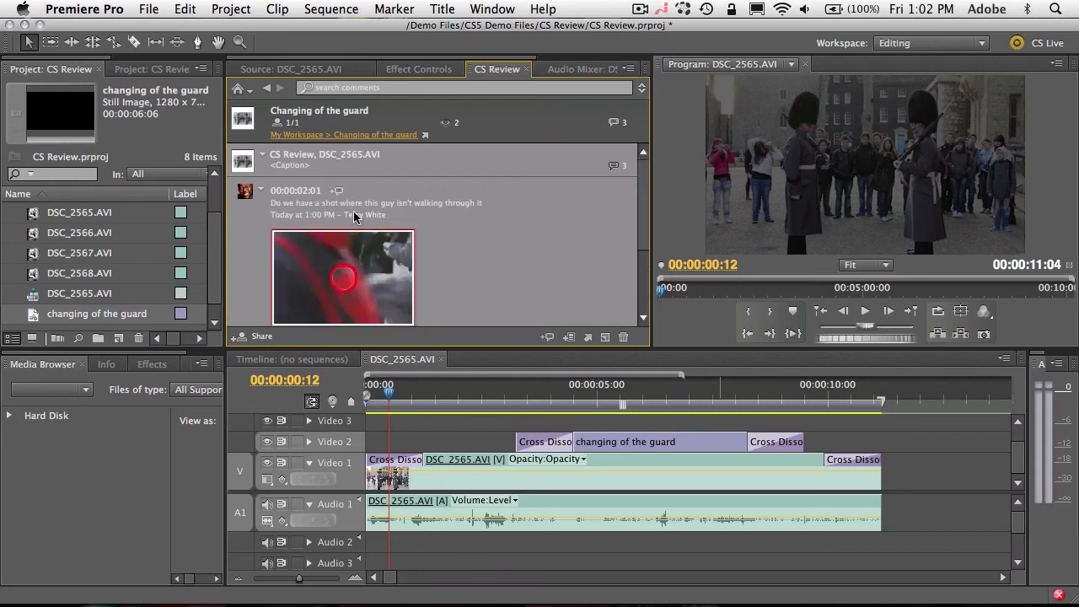
left_click(338, 193)
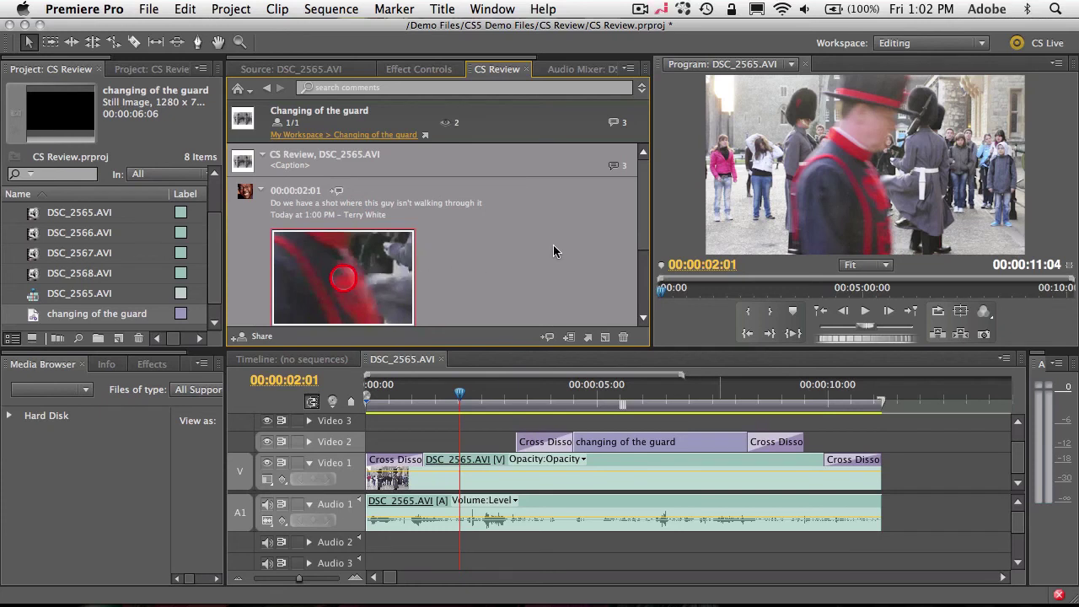
- Jump the playhead to the 00:00:04:17 comment, then to the 00:00:07:21 contrast comment
scroll(553, 245, "down", 3)
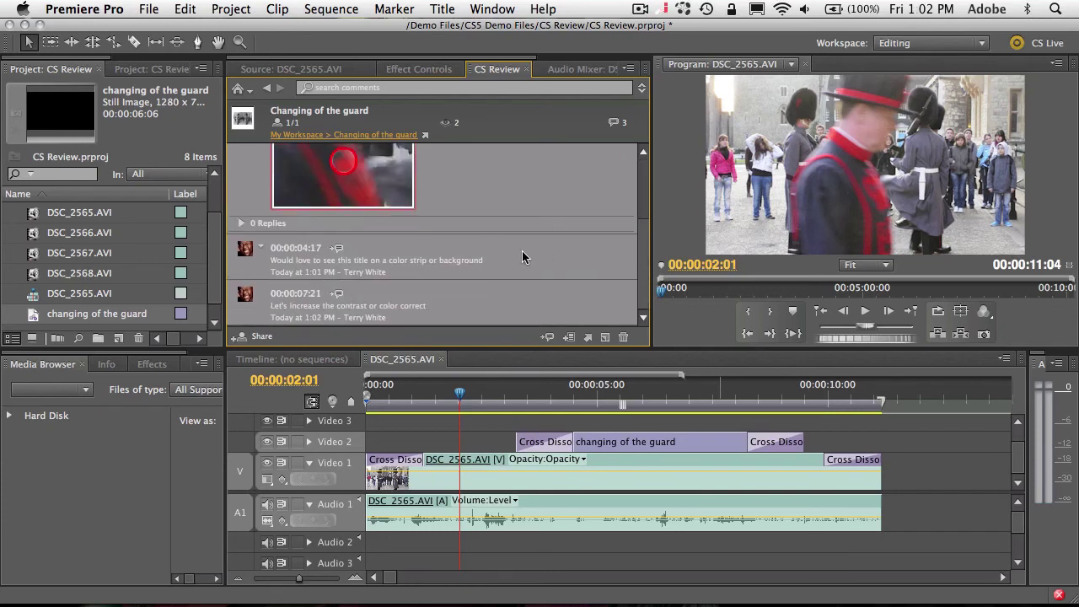
left_click(337, 248)
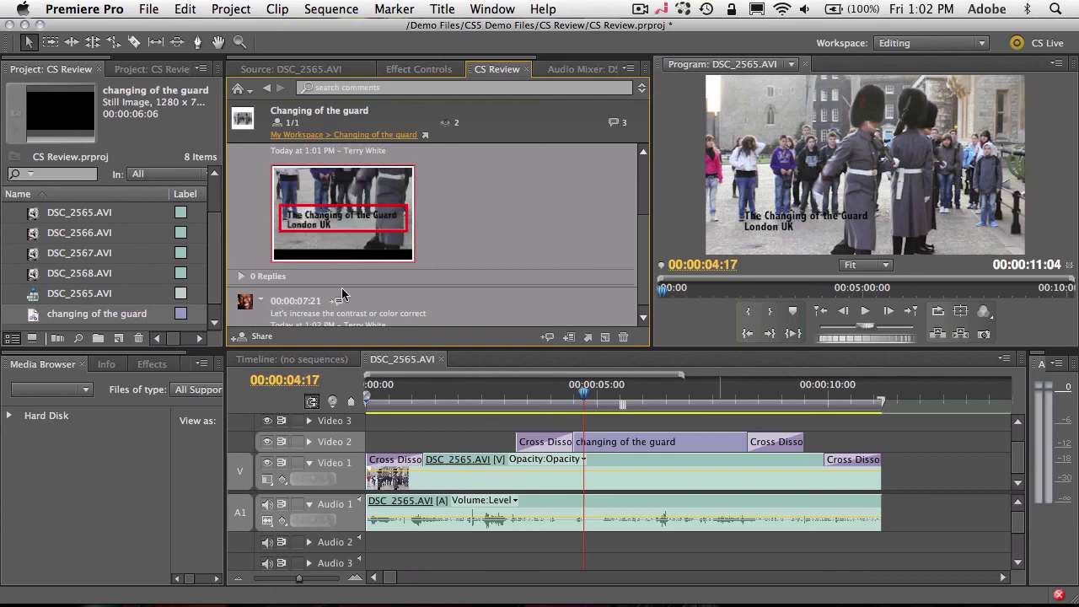
scroll(372, 203, "down", 1)
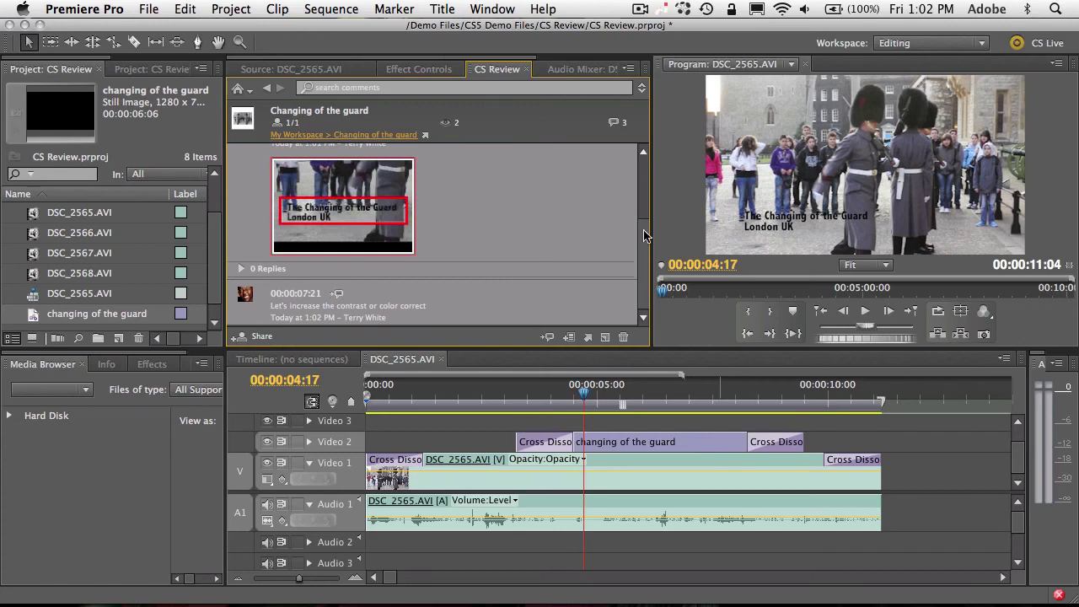
scroll(639, 196, "up", 3)
scroll(638, 197, "down", 1)
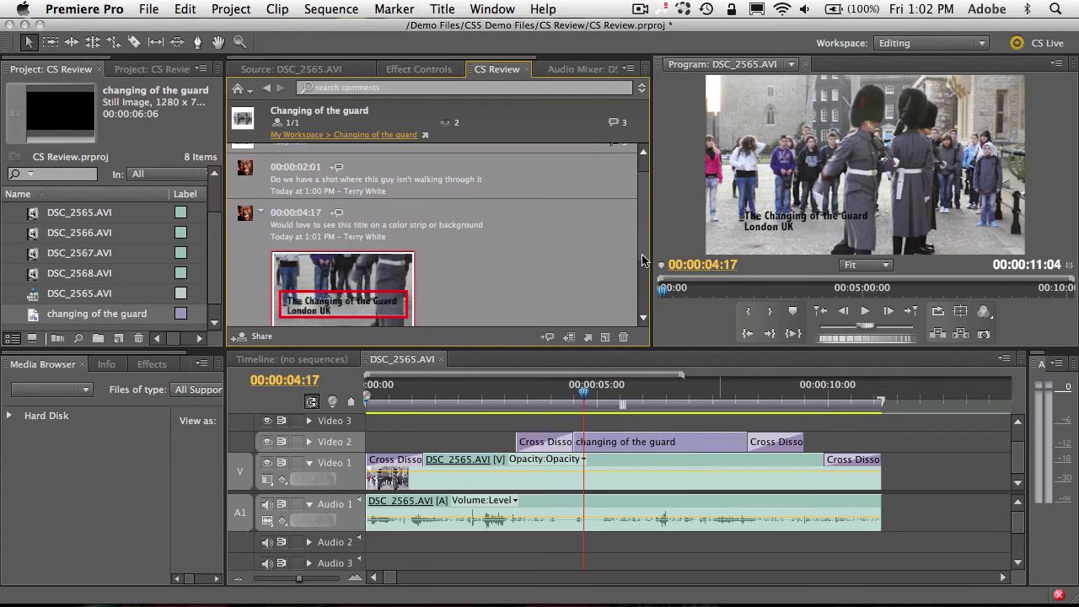
scroll(642, 260, "down", 3)
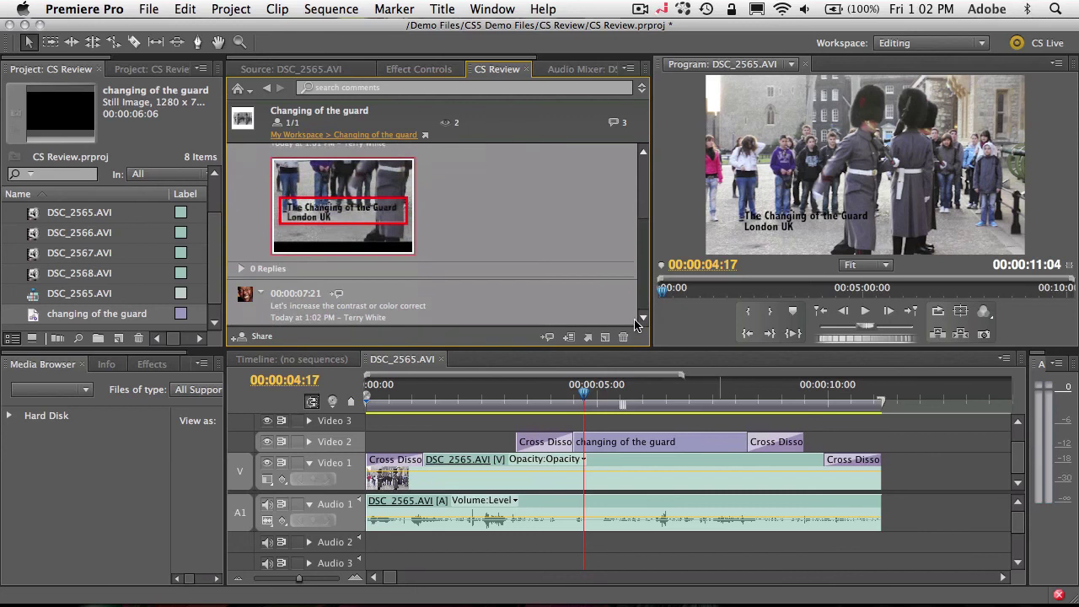
left_click(337, 296)
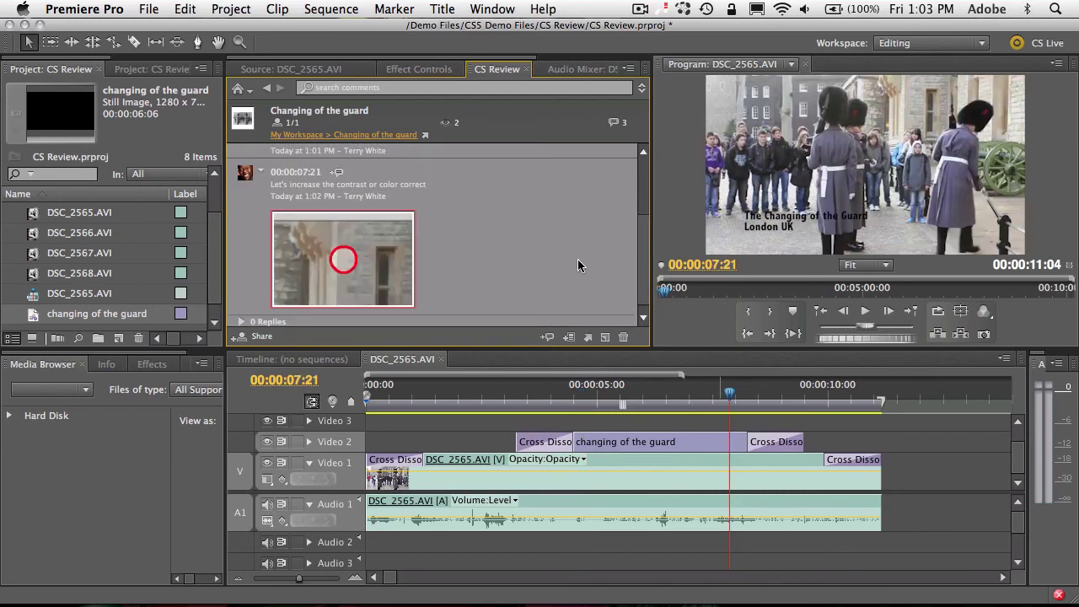